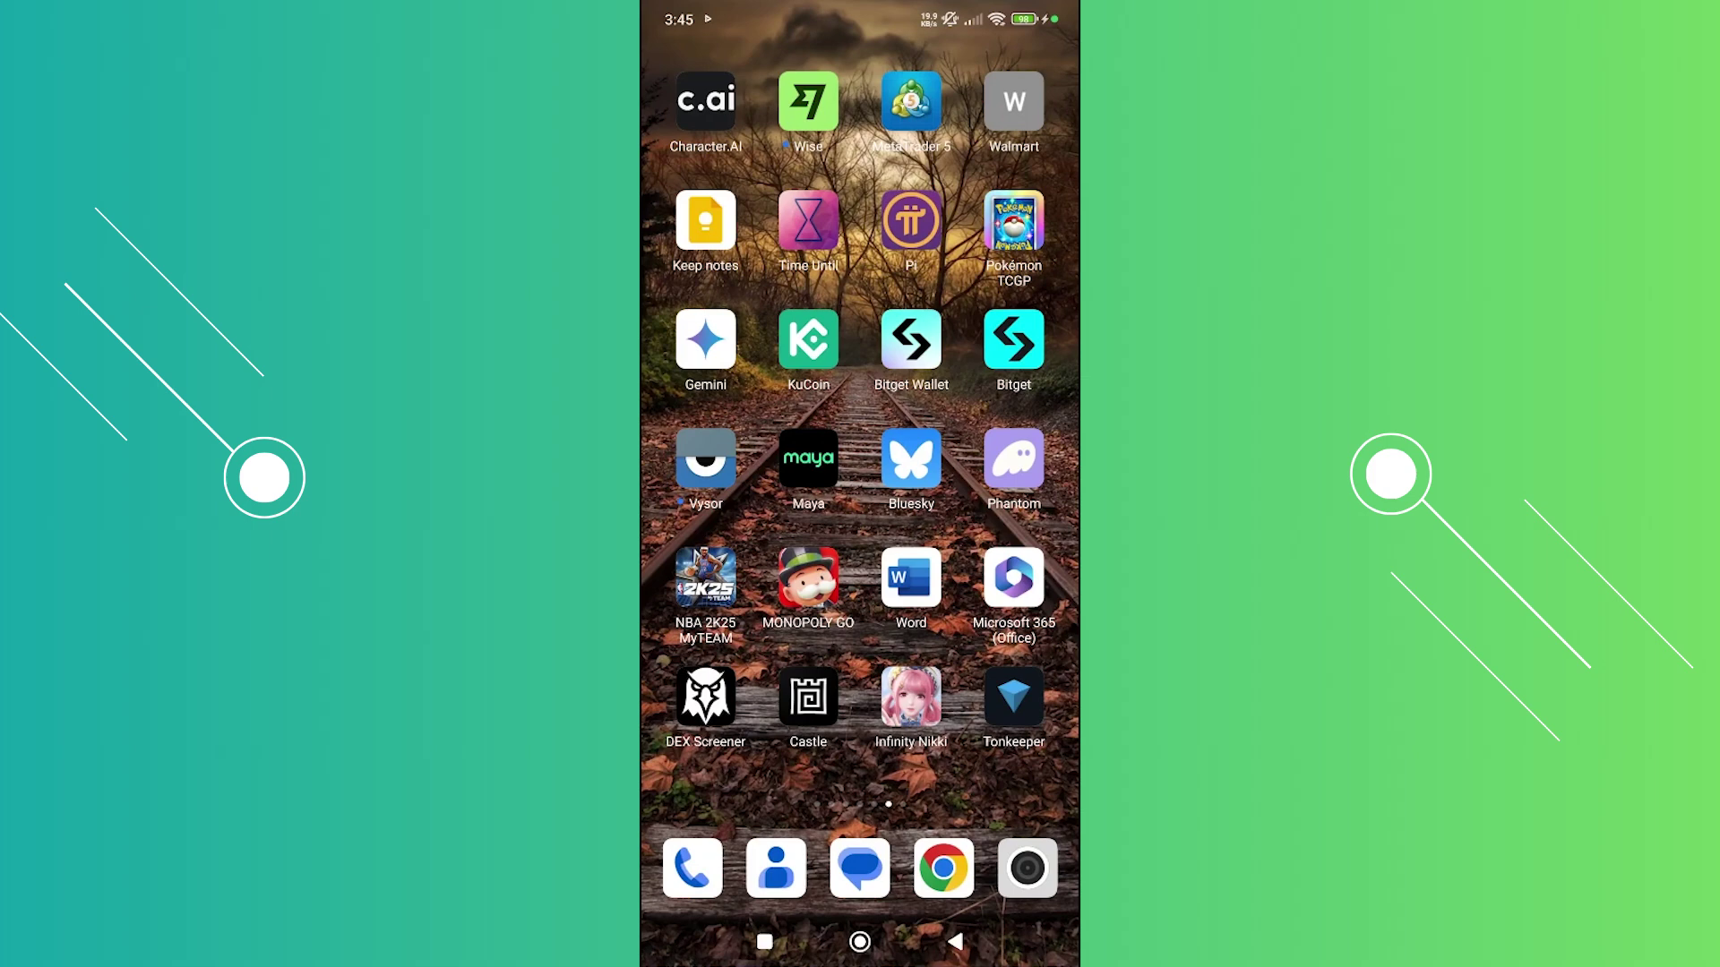
# - Launch DEX Screener from the home screen and bring up the anon account's sign-in options in Menu
pyautogui.moveTo(712, 470); pyautogui.dragTo(1022, 471)
pyautogui.moveTo(713, 470)
pyautogui.mouseDown()
pyautogui.moveTo(1021, 471)
pyautogui.moveTo(712, 471)
pyautogui.mouseUp()
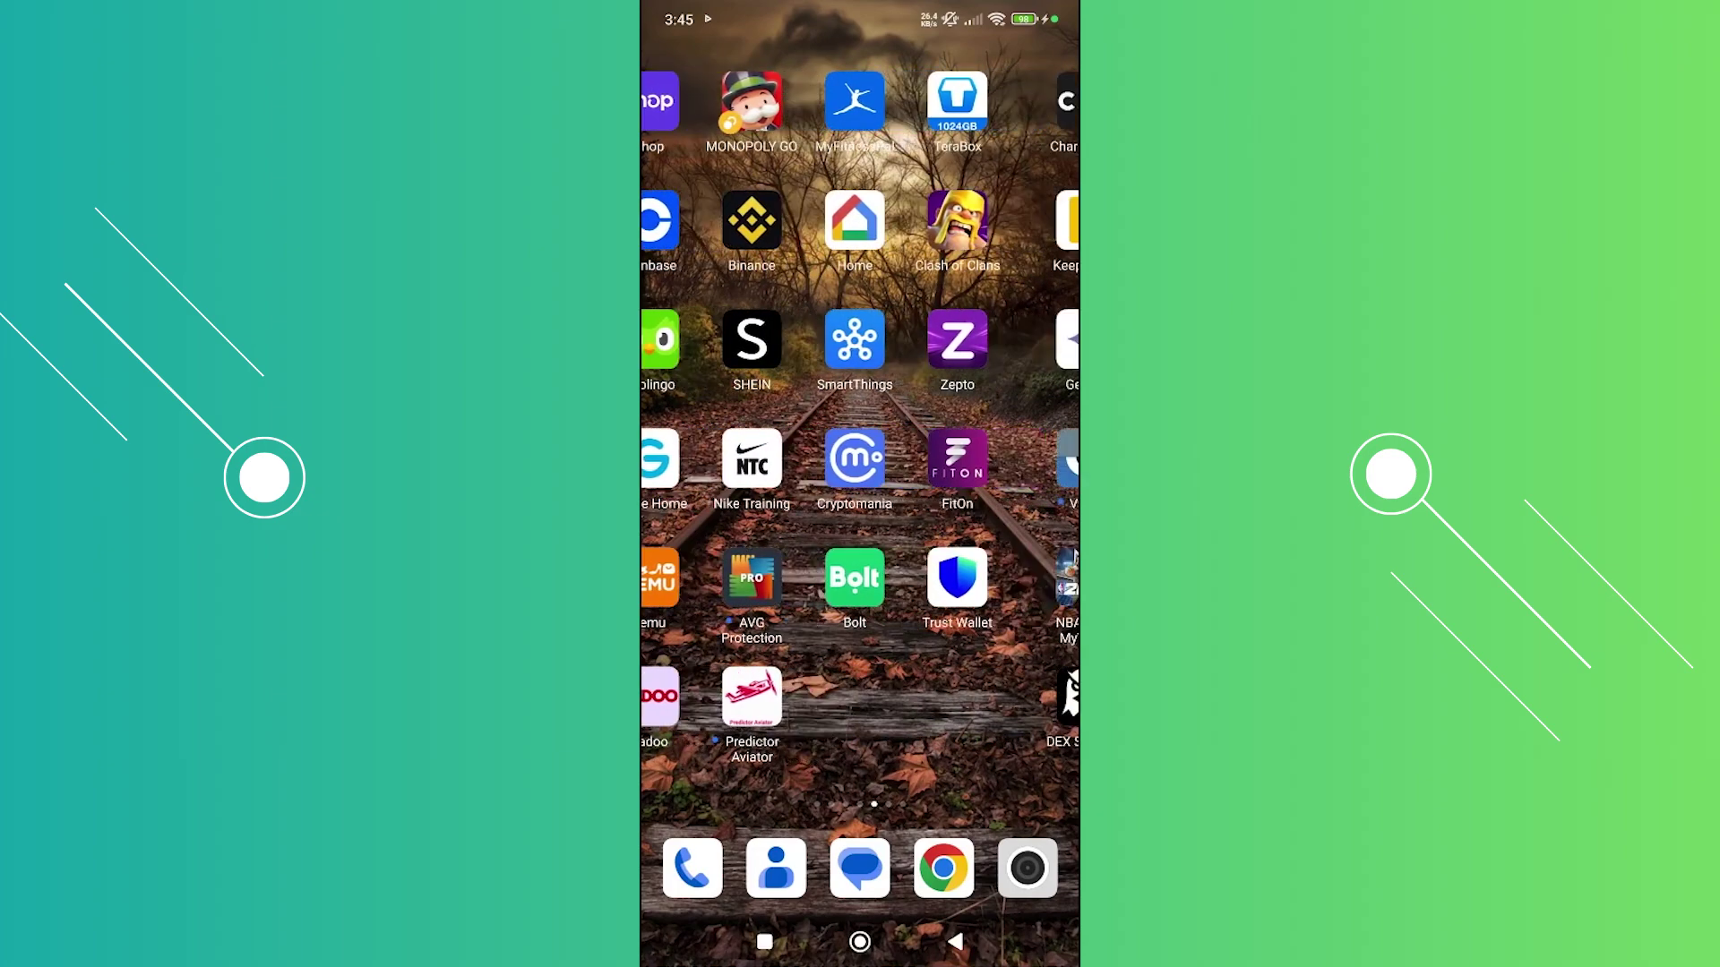
pyautogui.moveTo(1022, 470); pyautogui.dragTo(712, 471)
pyautogui.click(706, 696)
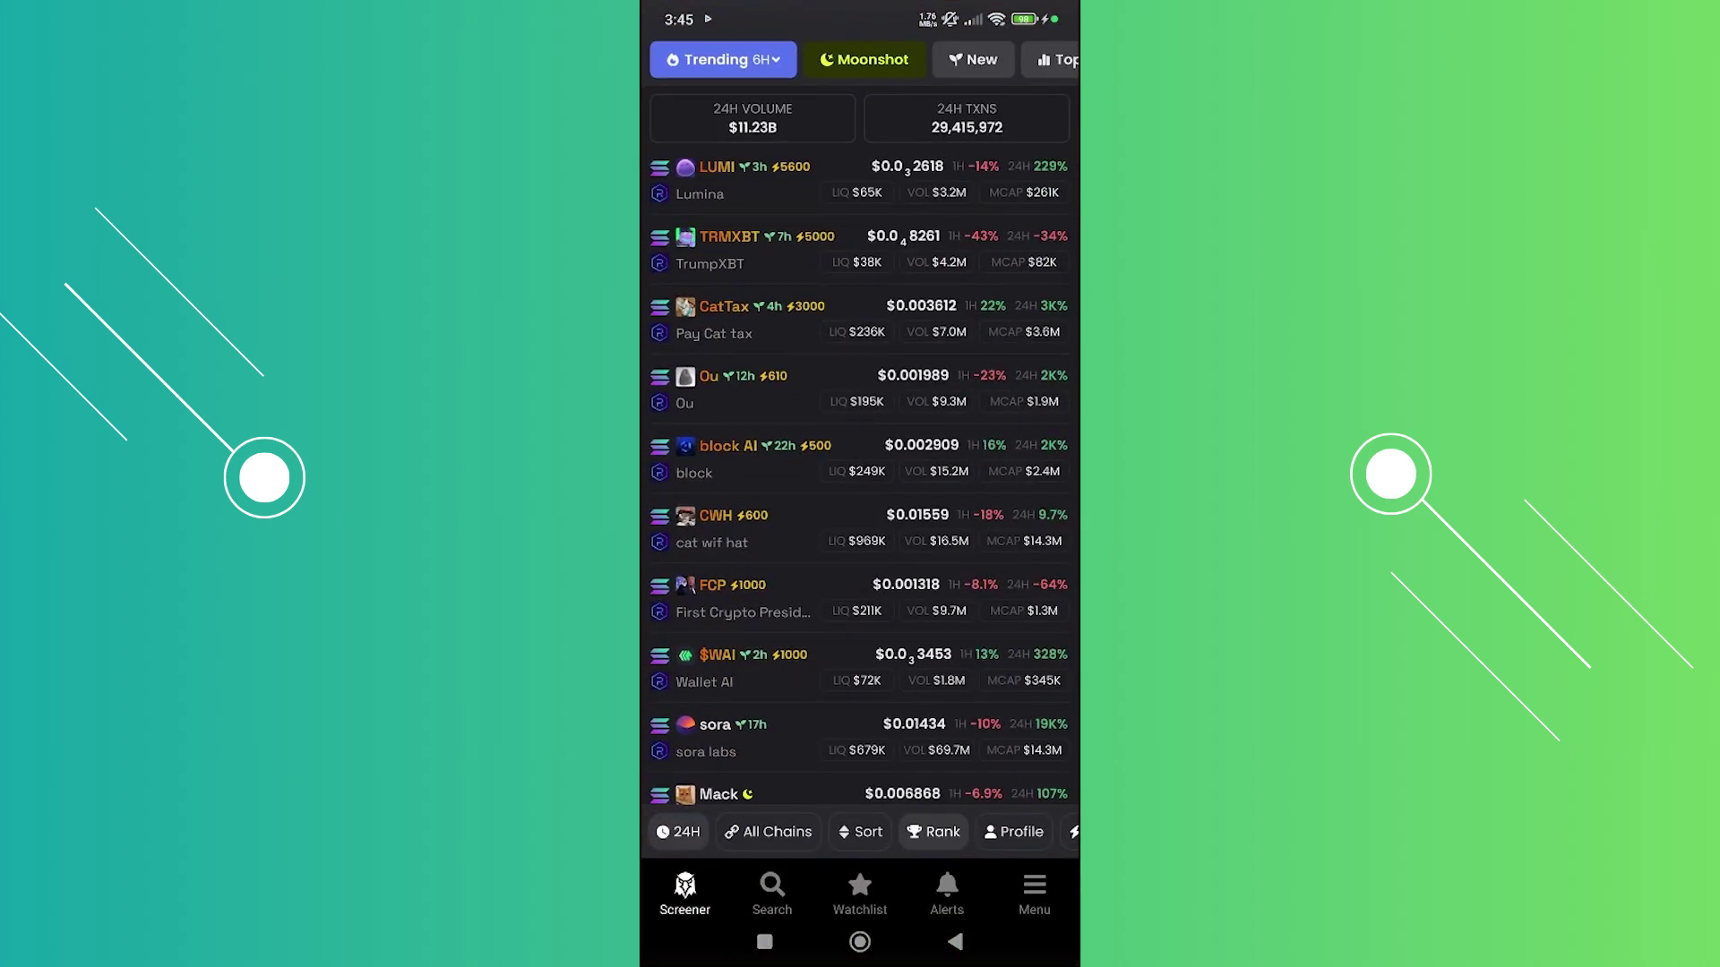
pyautogui.click(1033, 894)
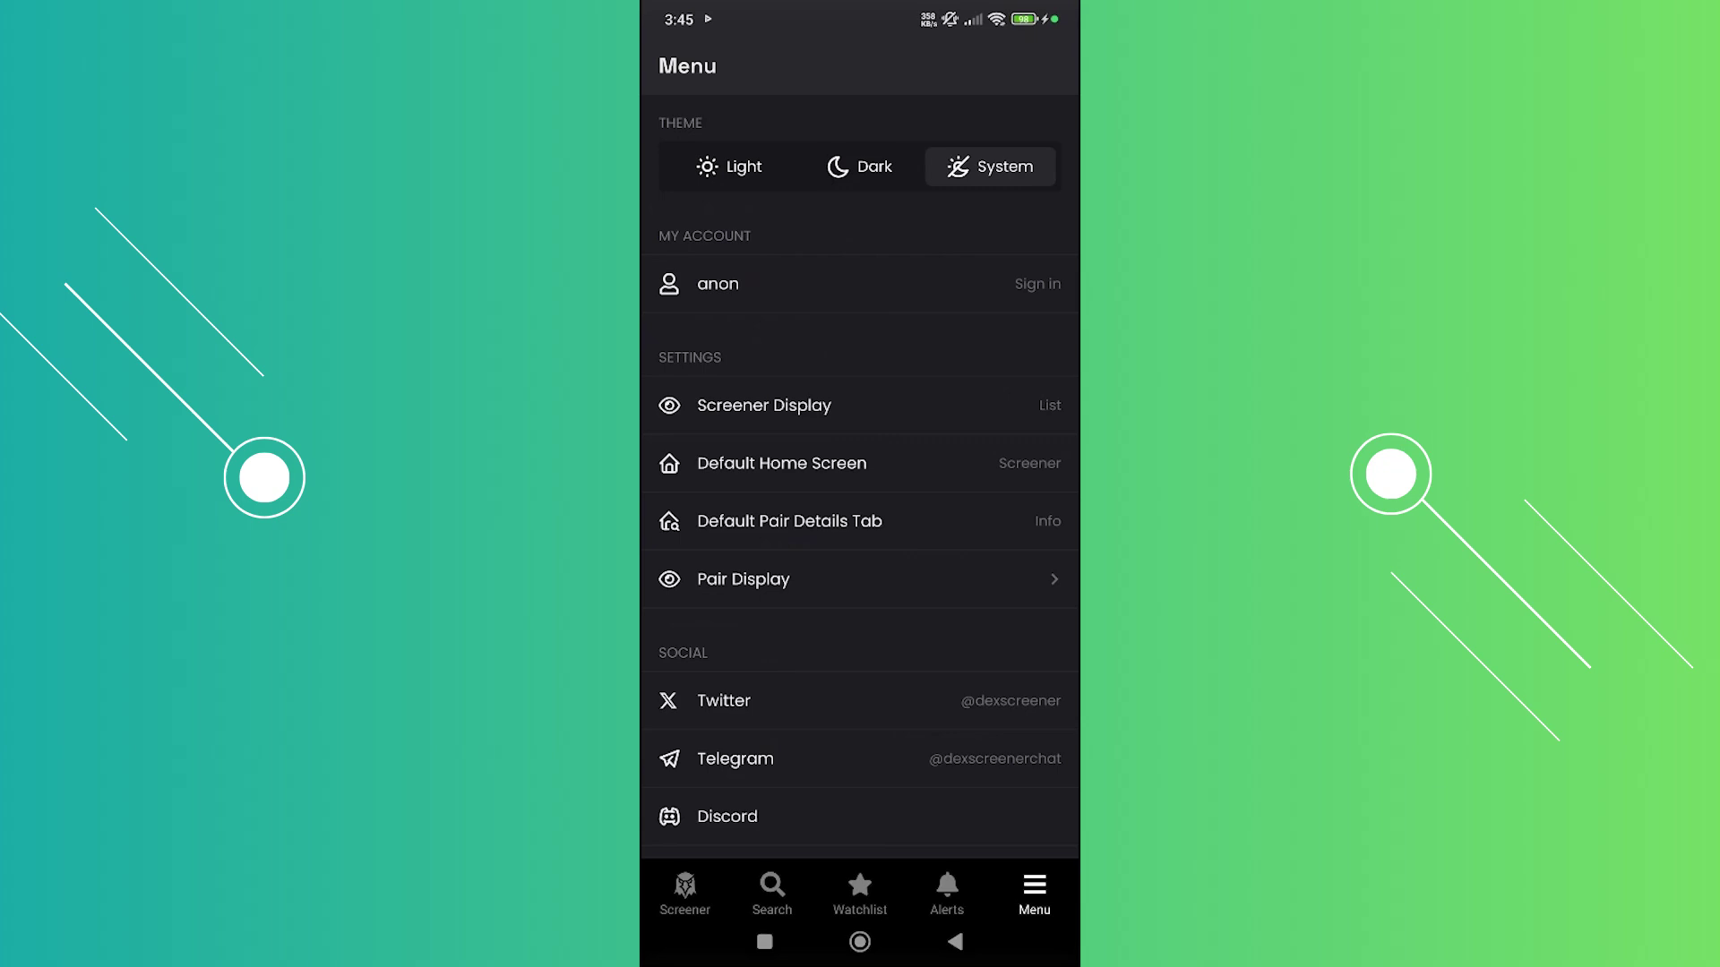
pyautogui.click(719, 284)
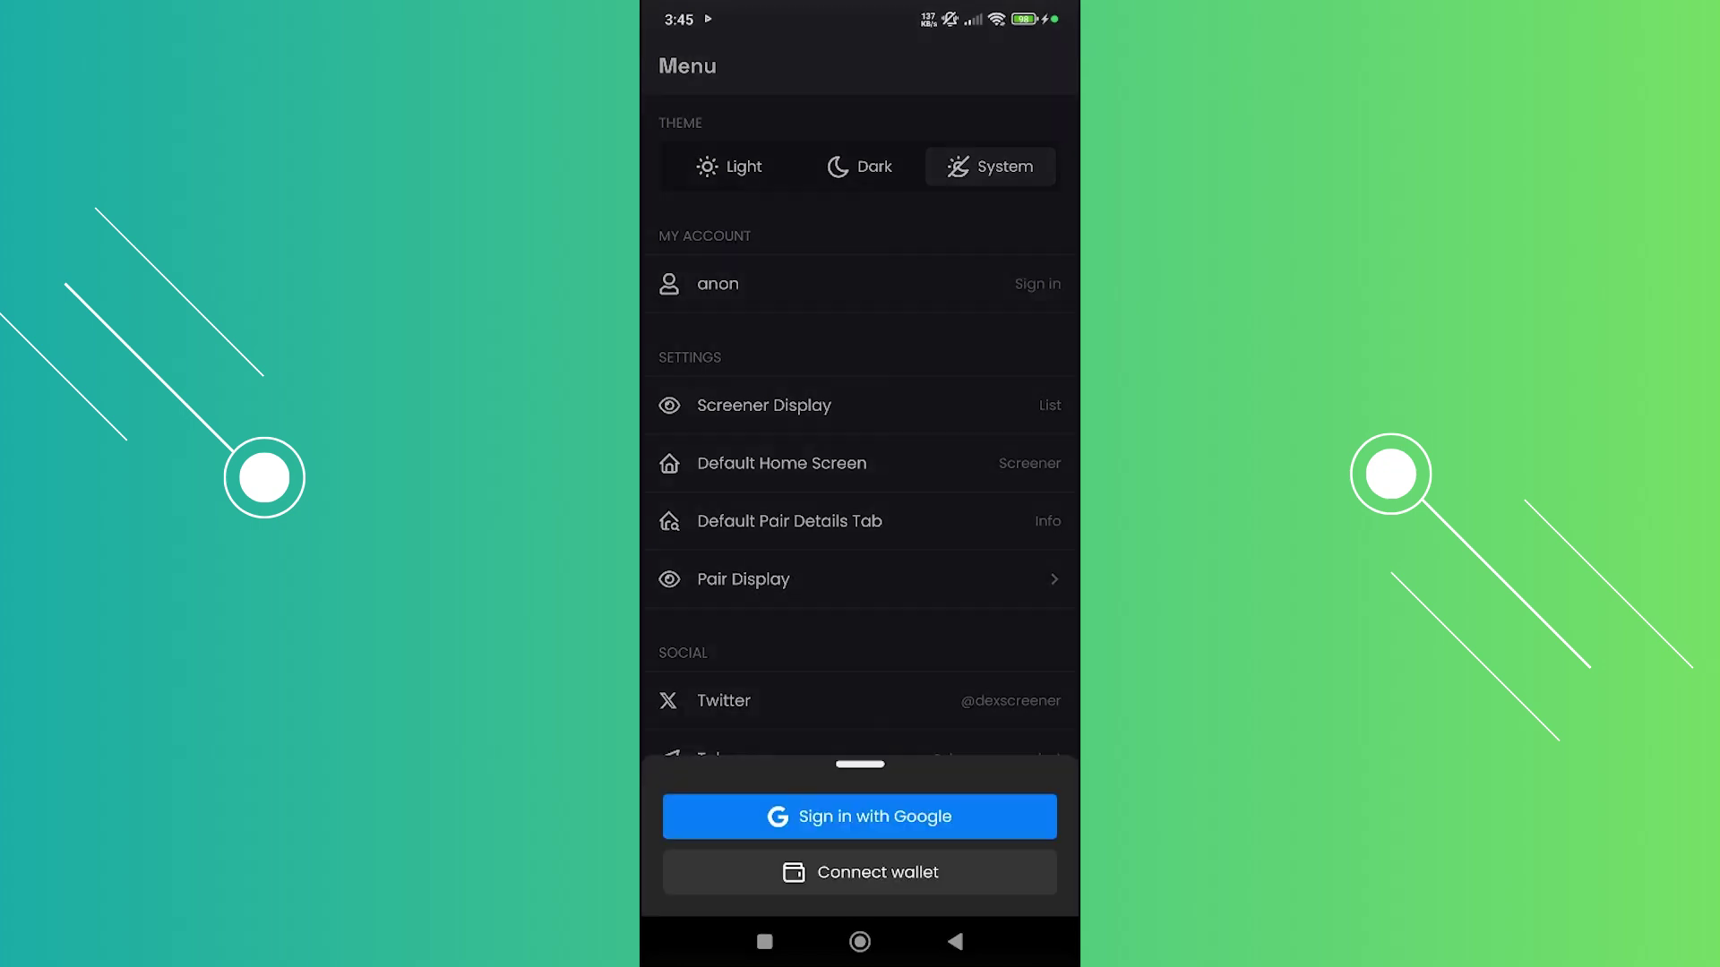
# - Dismiss the sign-in options and choose Phantom as the wallet to connect
pyautogui.press('Escape')
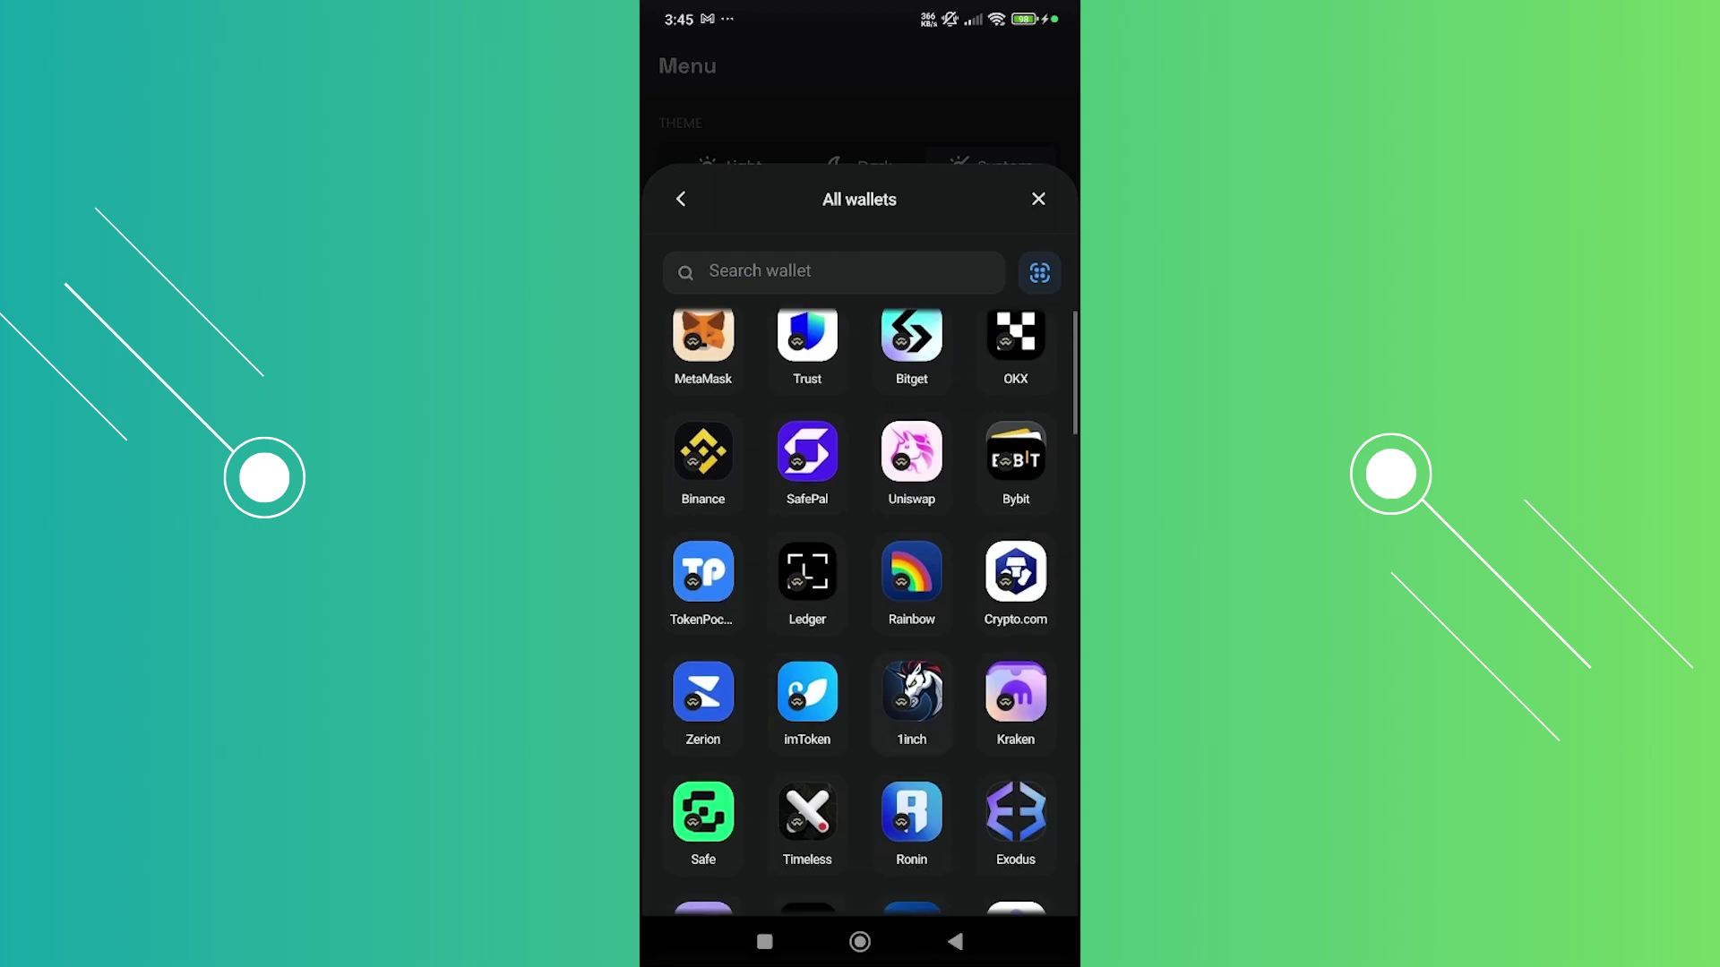
pyautogui.scroll(-5, 874, 612)
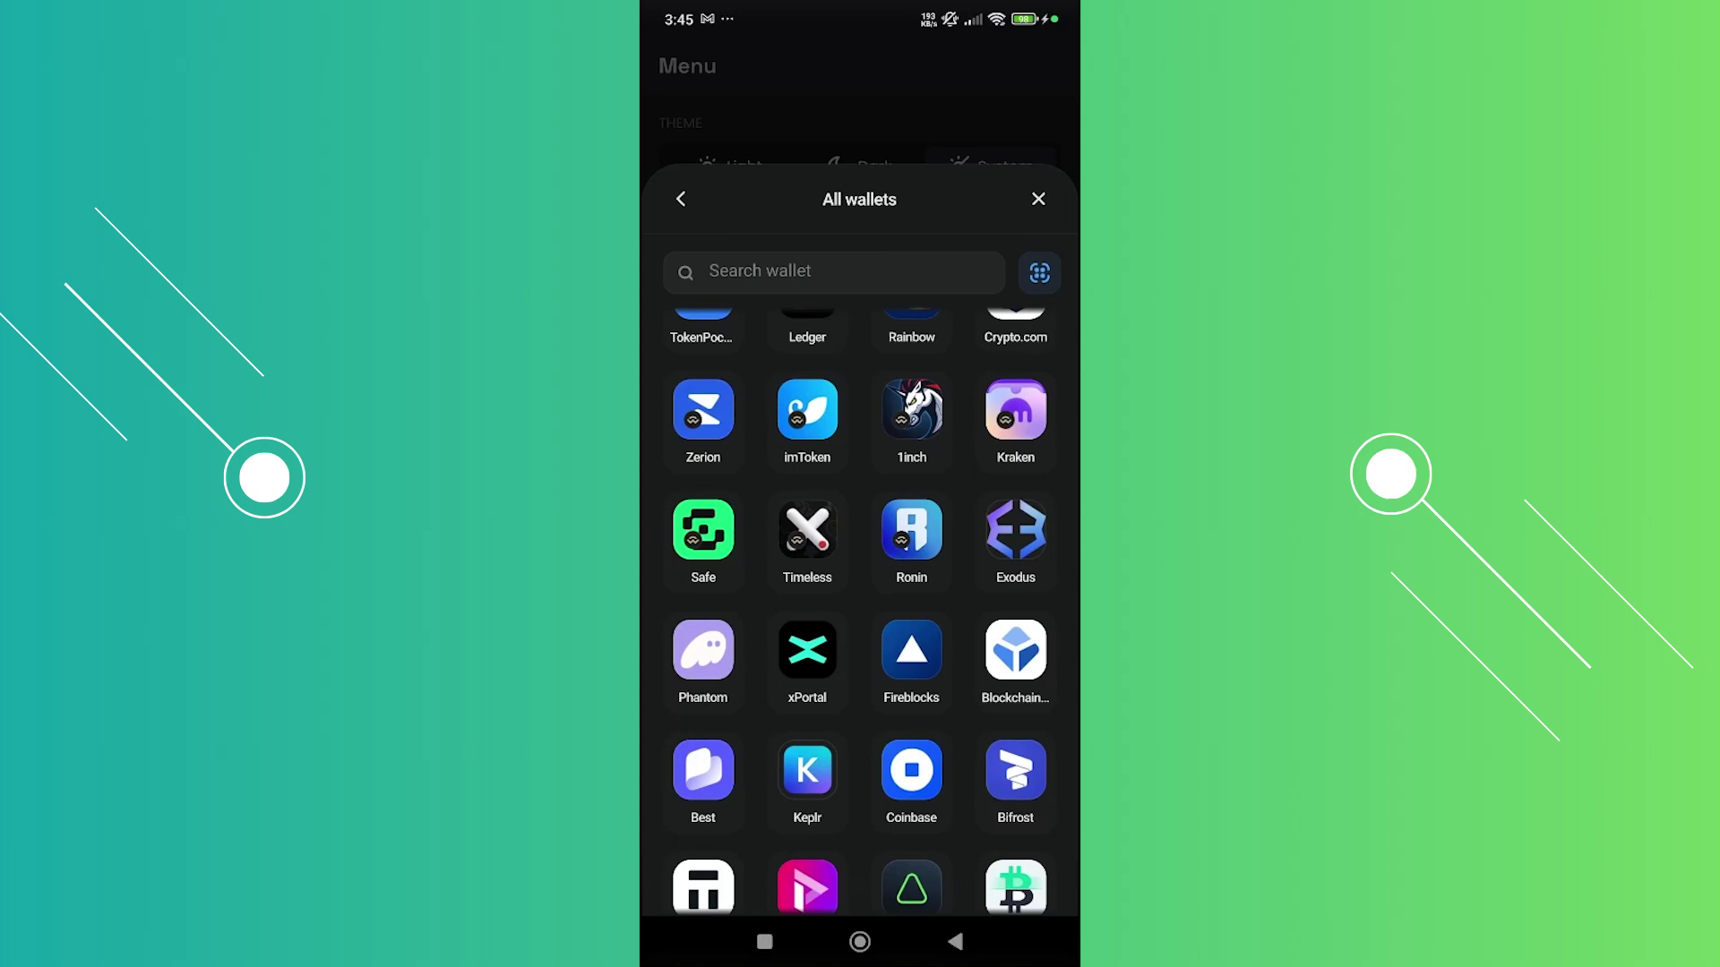
pyautogui.click(703, 652)
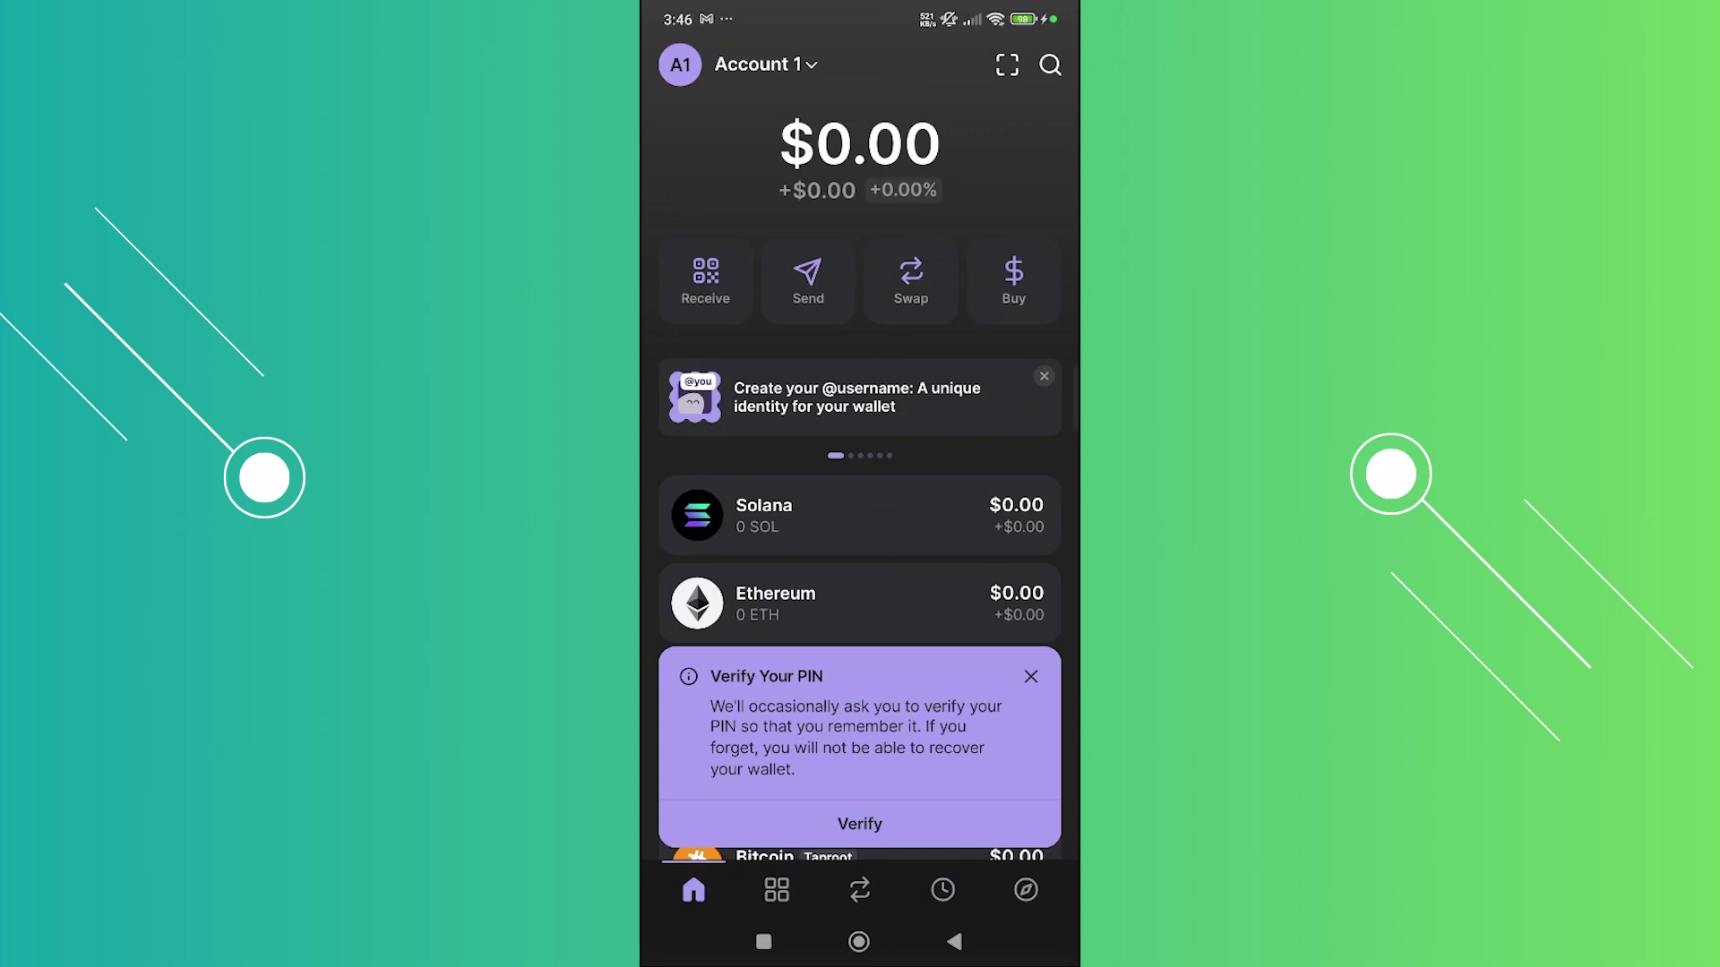
# - Bring up the recent apps view from Phantom's $0.00 wallet screen
pyautogui.click(763, 942)
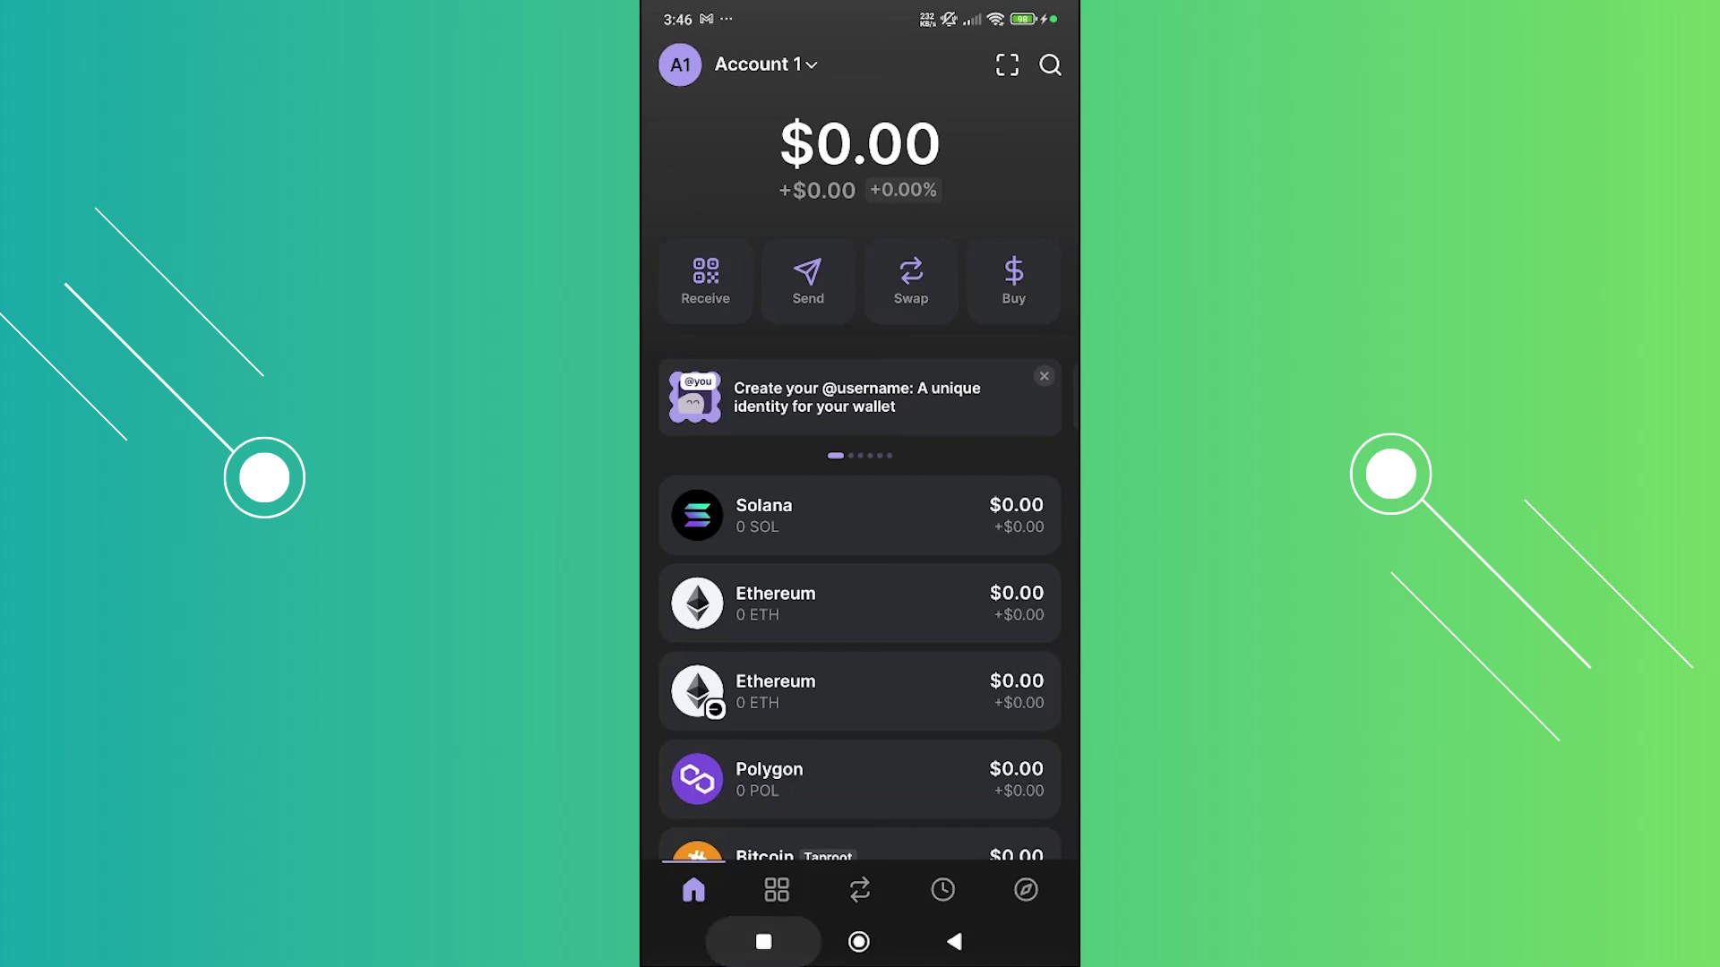
pyautogui.click(965, 510)
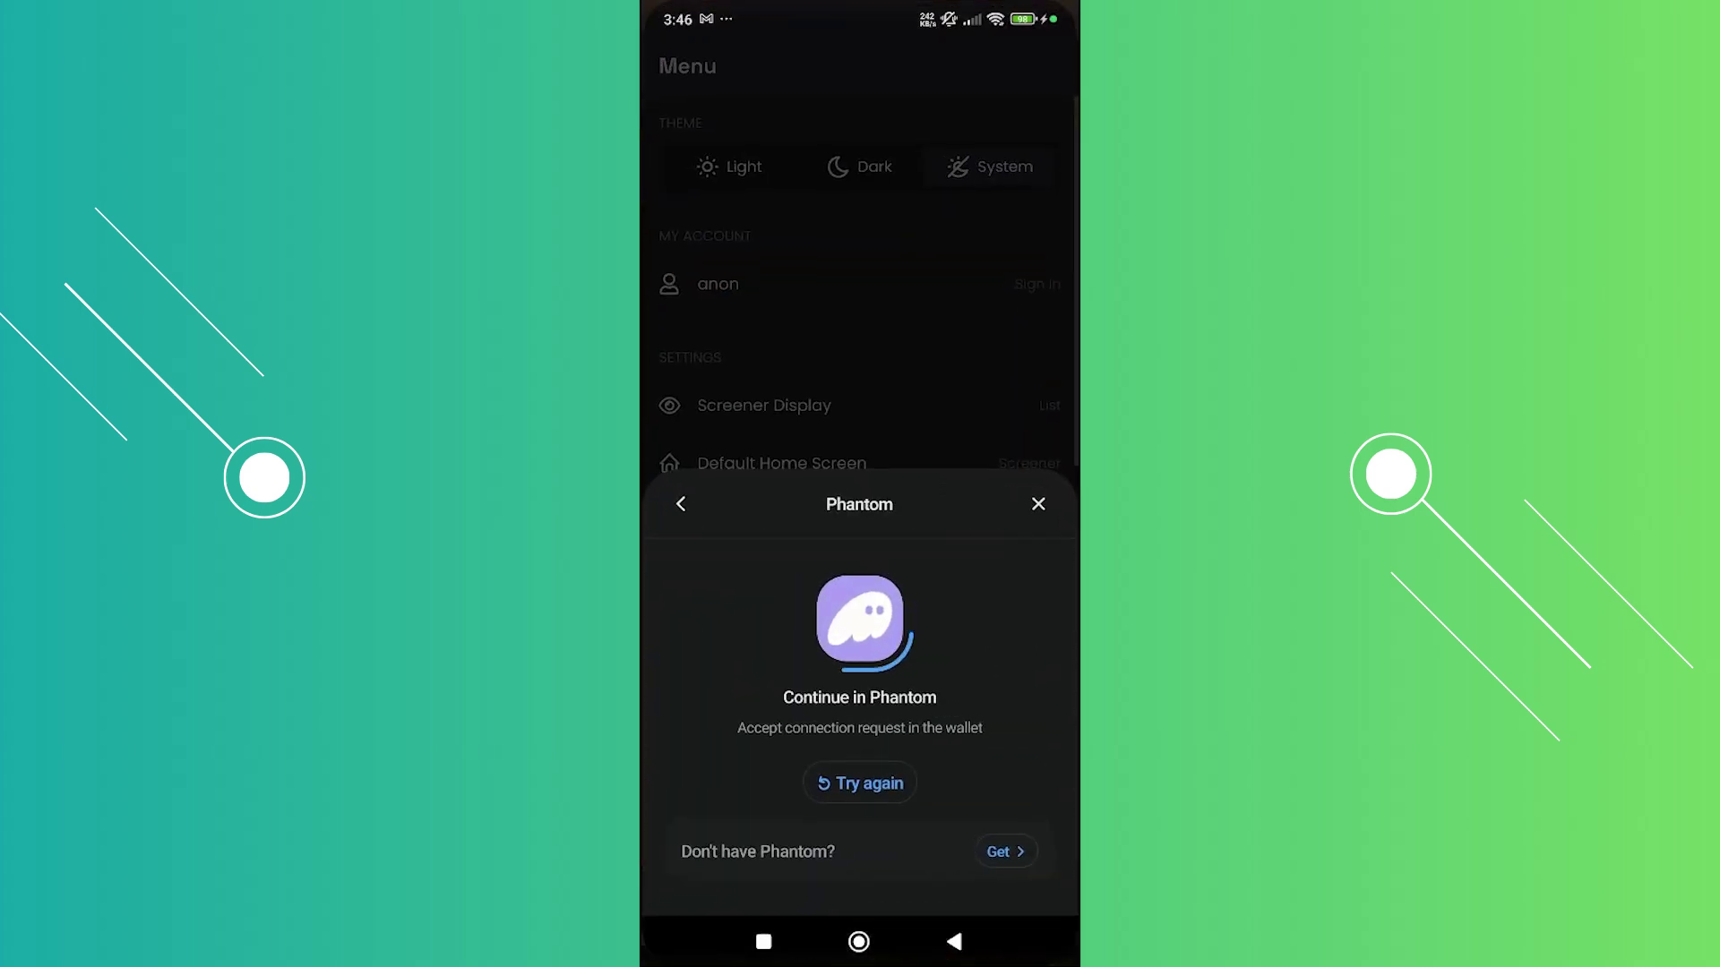
pyautogui.click(860, 784)
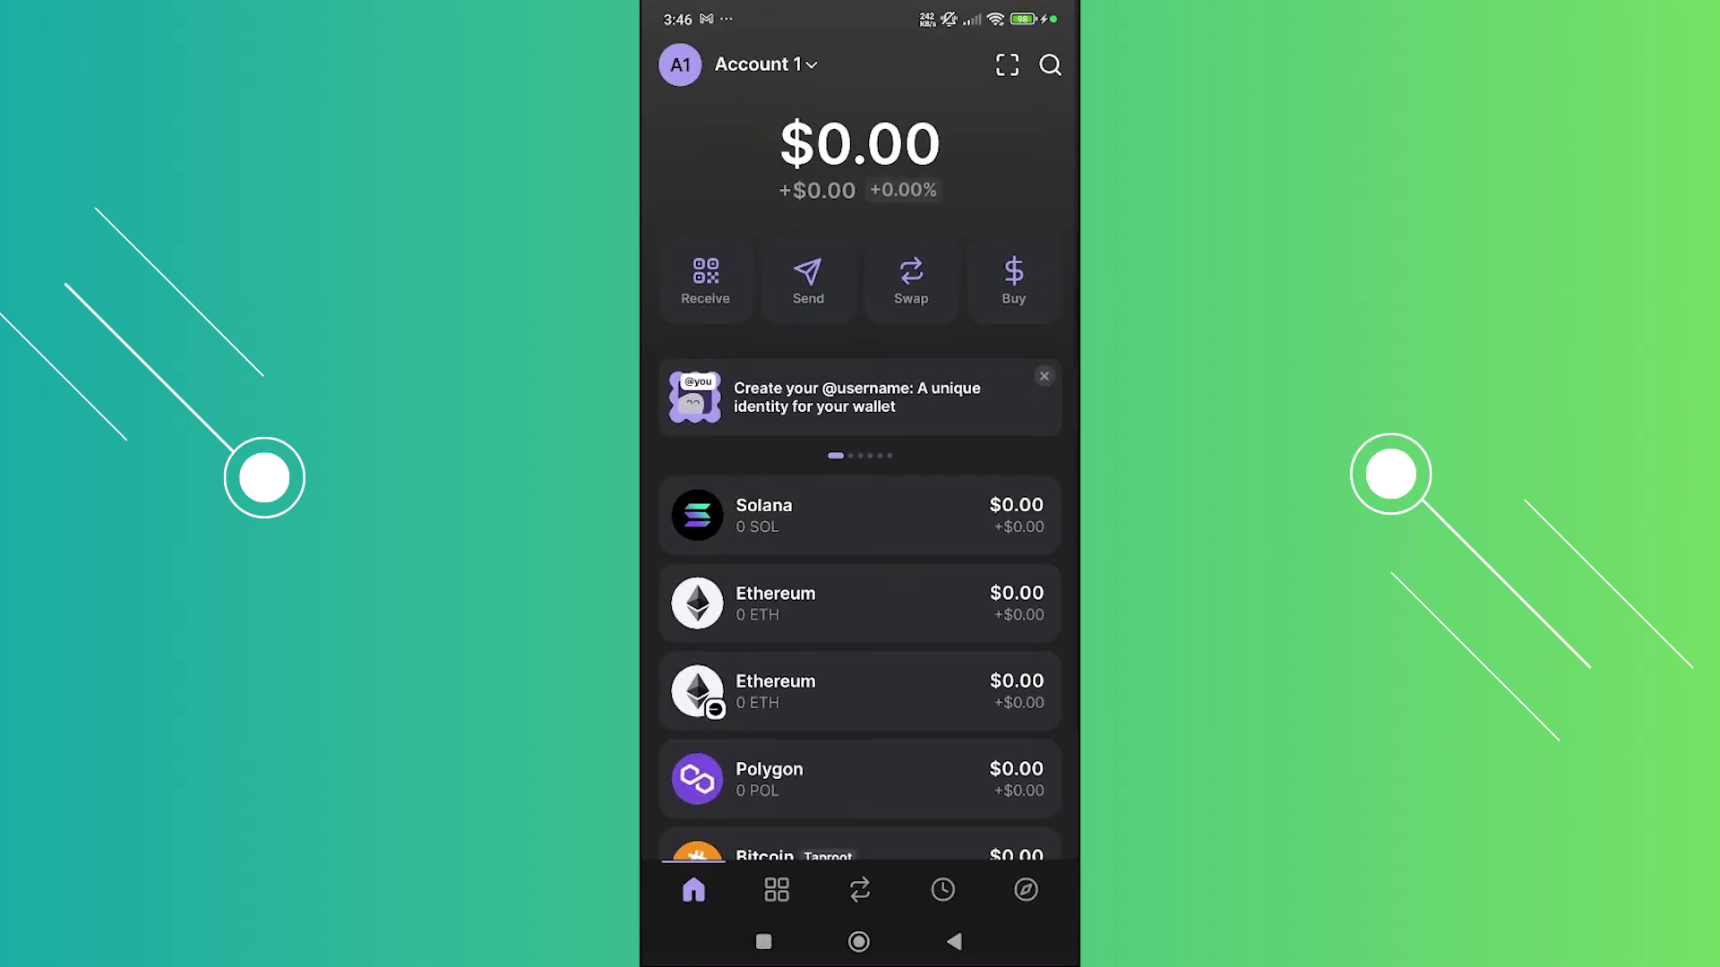